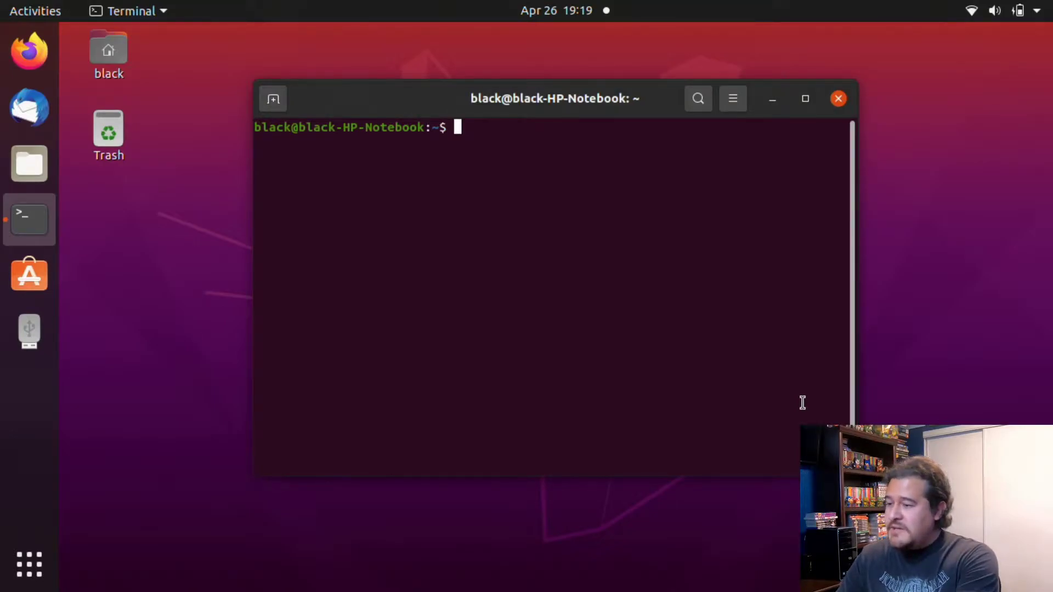
text(sudo )
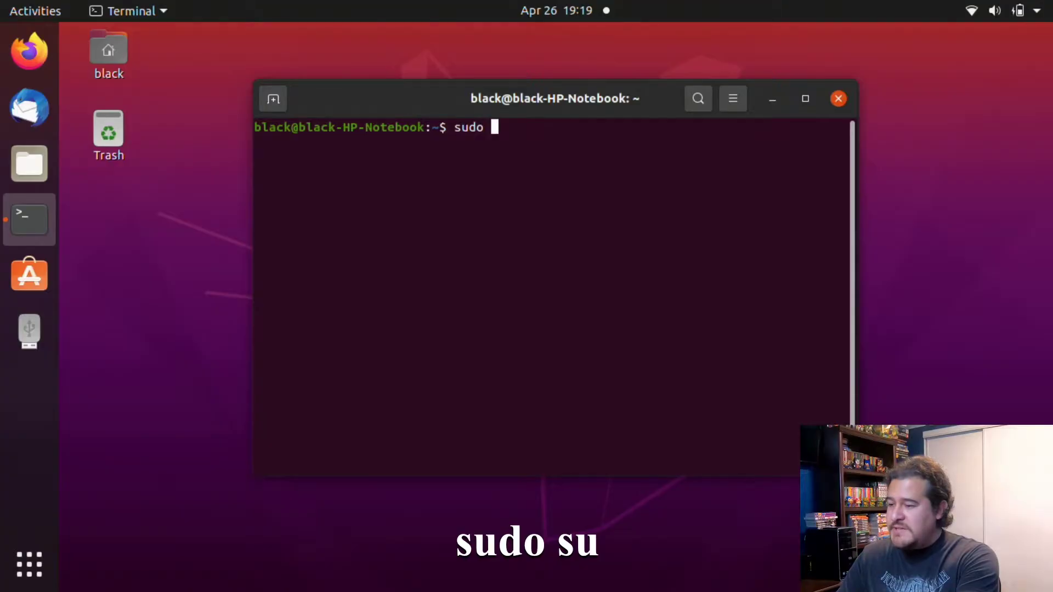
text(su)
Run sudo su and authenticate with your password to reach a root shell
key(Return)
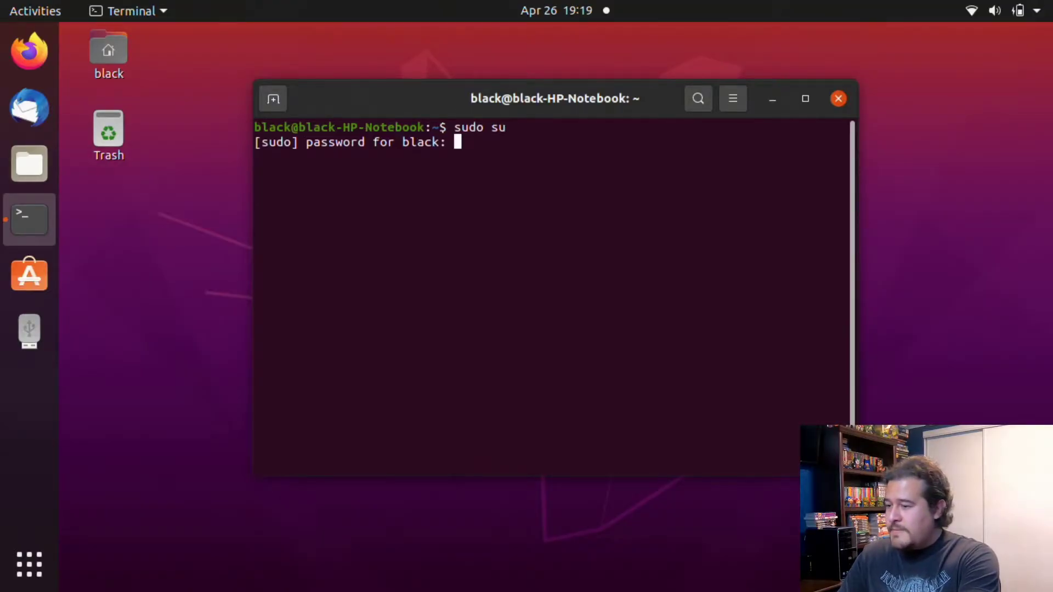
key(Return)
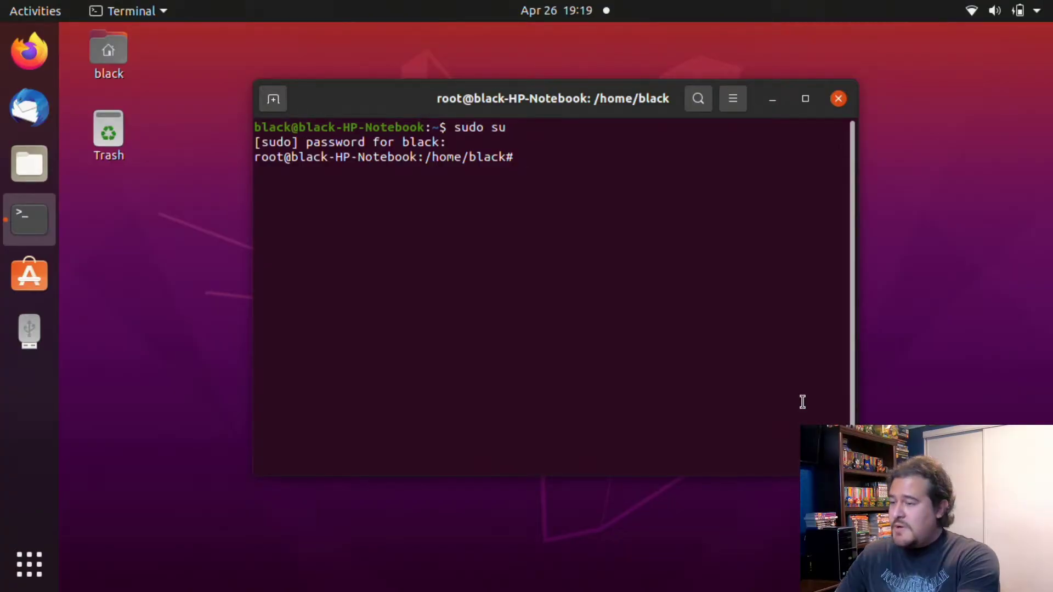
text(fdisk )
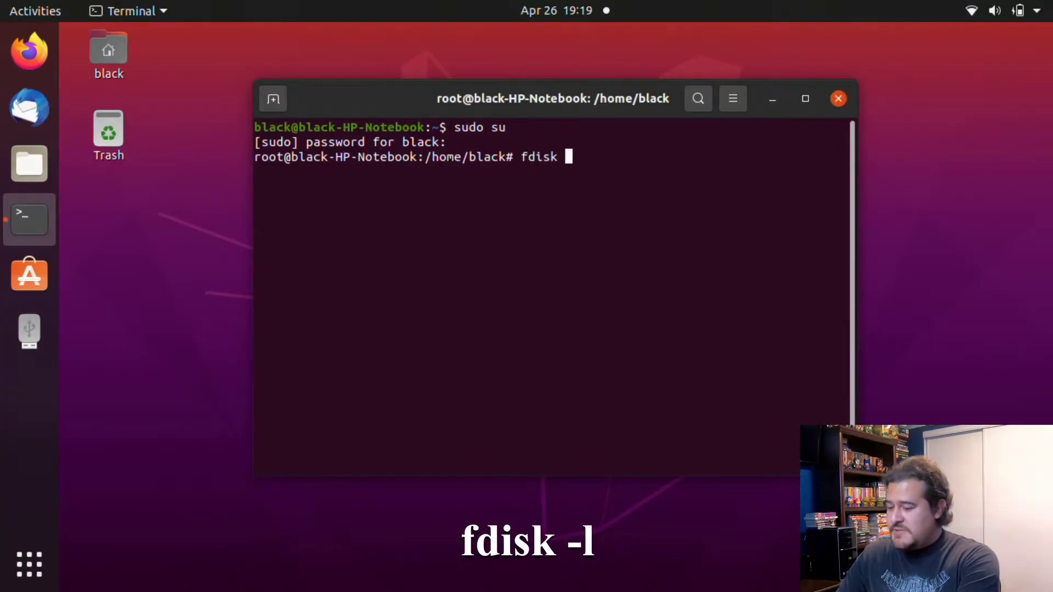
text(-l)
List disks with fdisk -l, pick out the 7.22 GiB /dev/sdb, then clear the screen
key(Return)
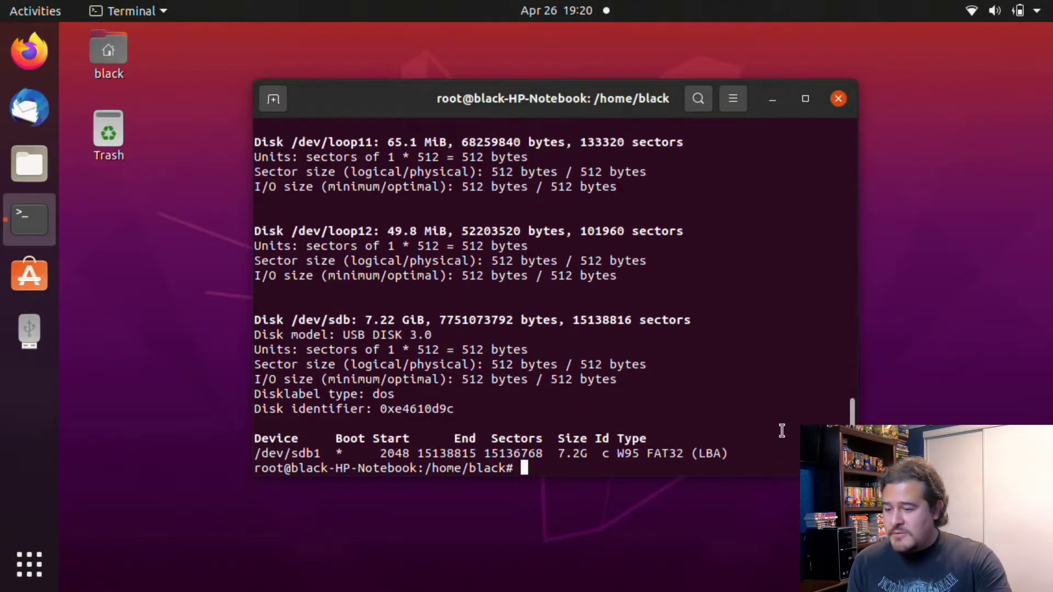
drag(852, 420, 851, 317)
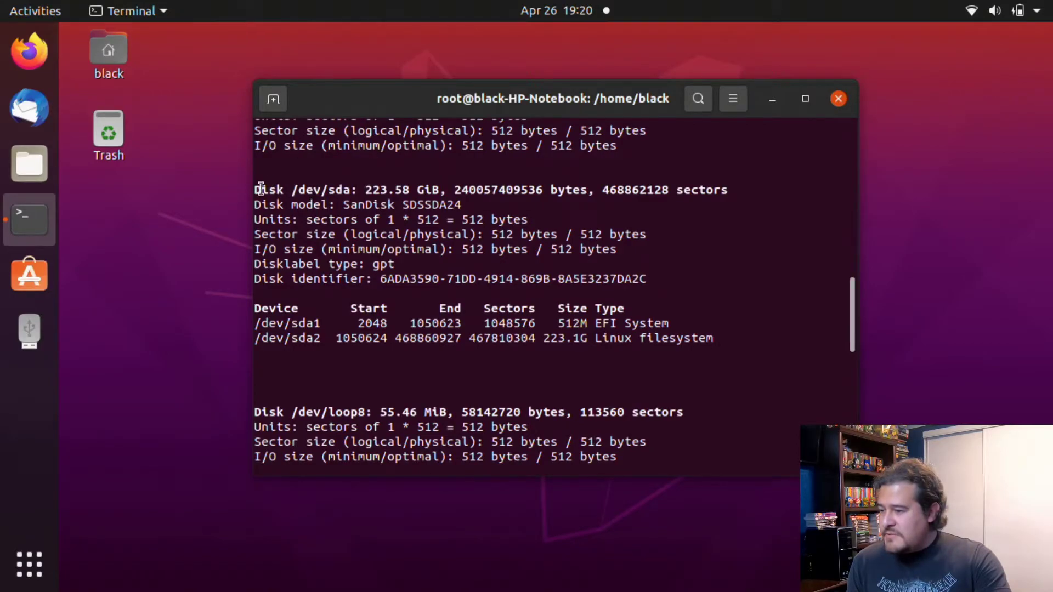
drag(301, 190, 363, 191)
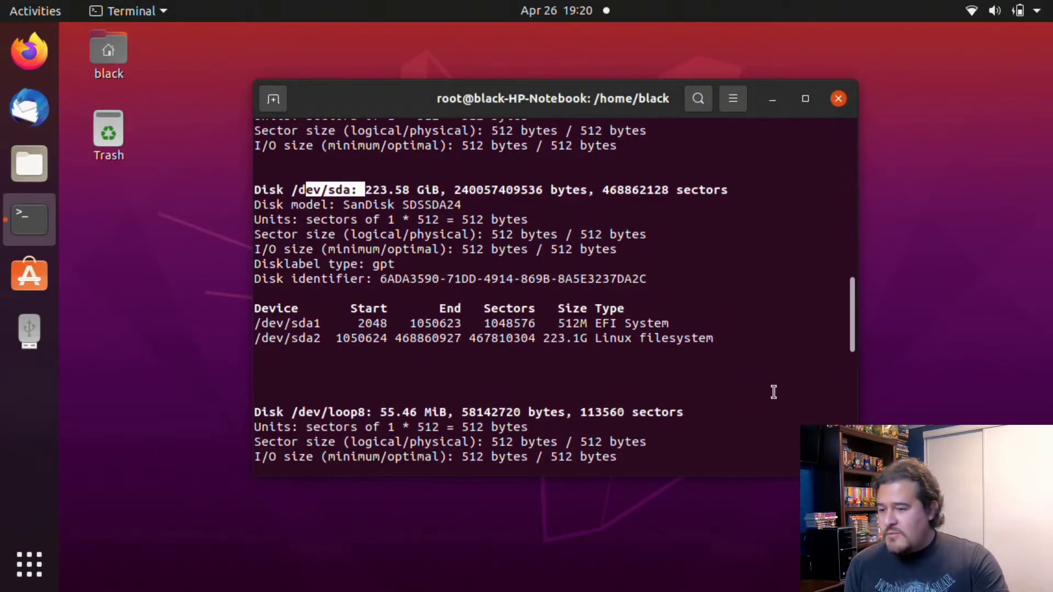
drag(852, 317, 852, 411)
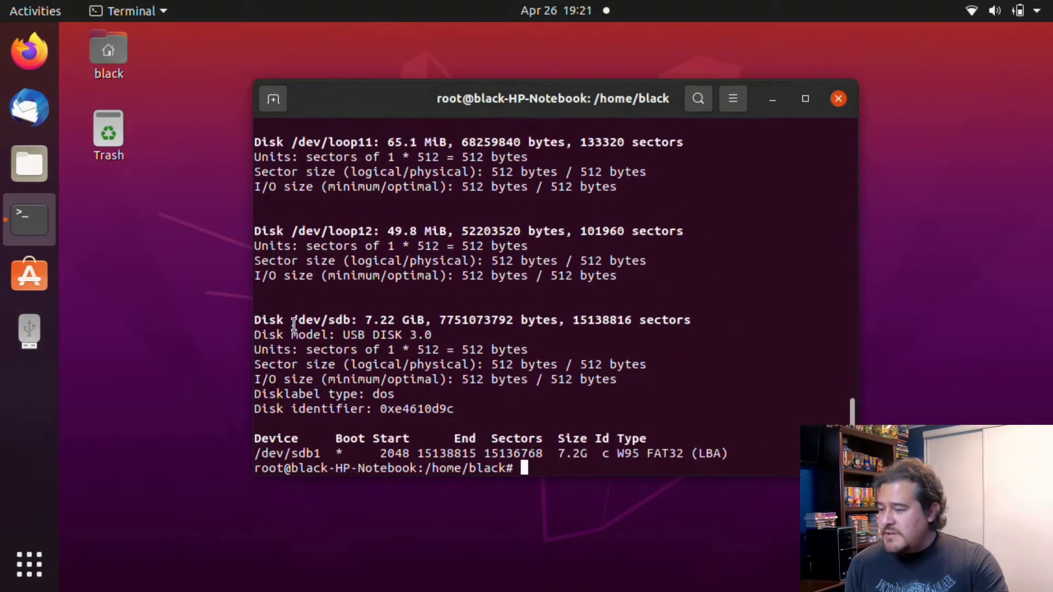
mouse_move(291, 320)
mouse_down()
mouse_move(337, 334)
mouse_move(359, 323)
mouse_up()
click(367, 309)
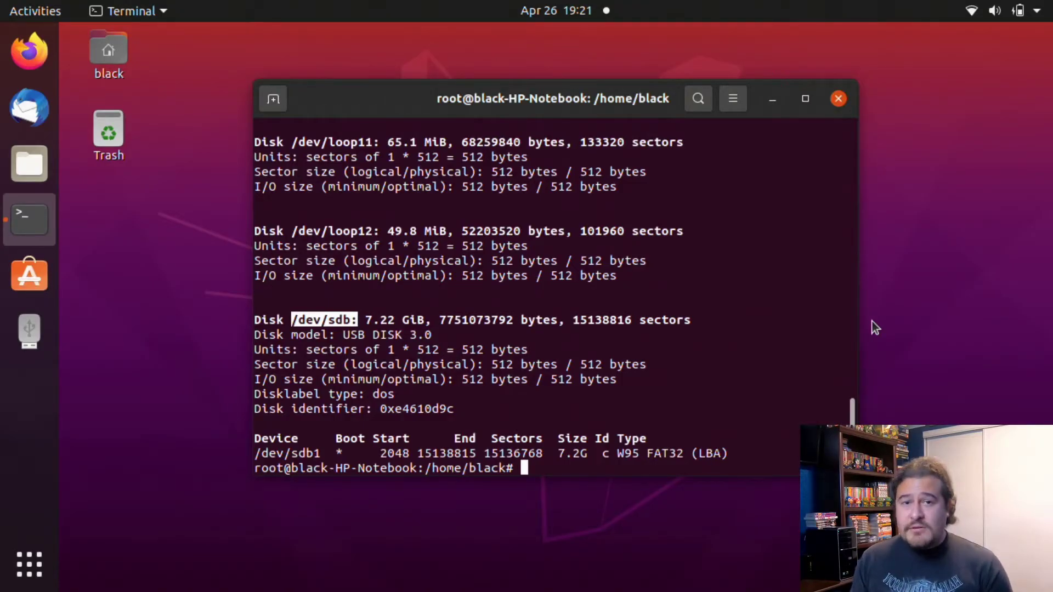
text(clear)
key(Return)
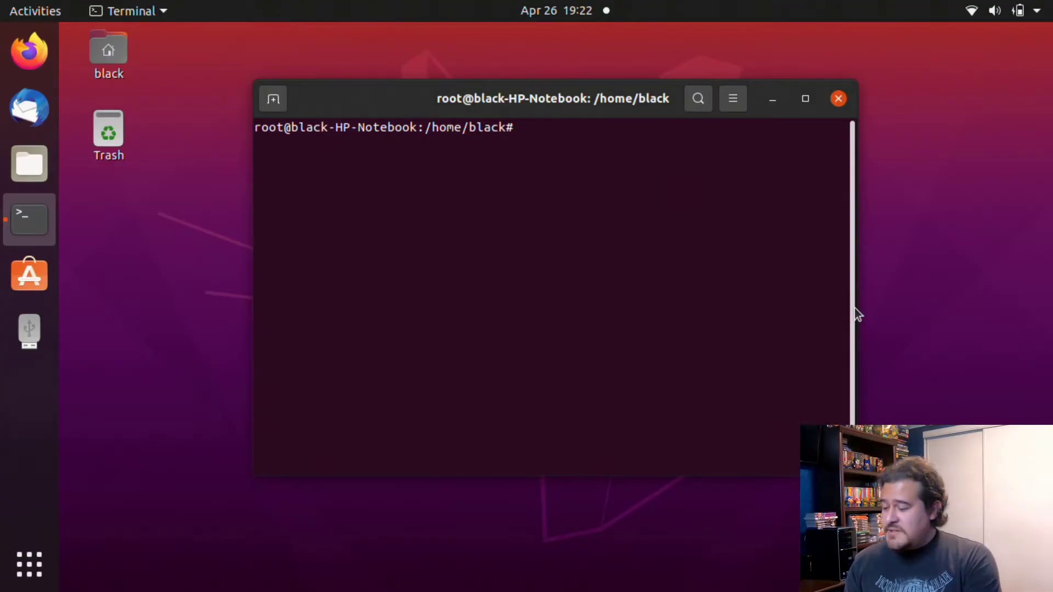
text(shre)
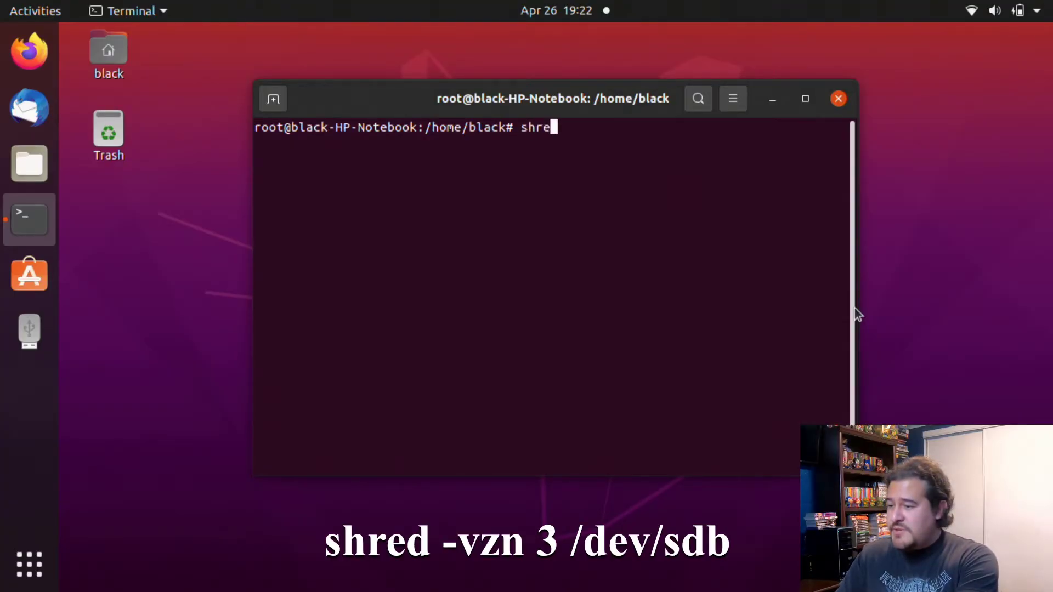
text(d -)
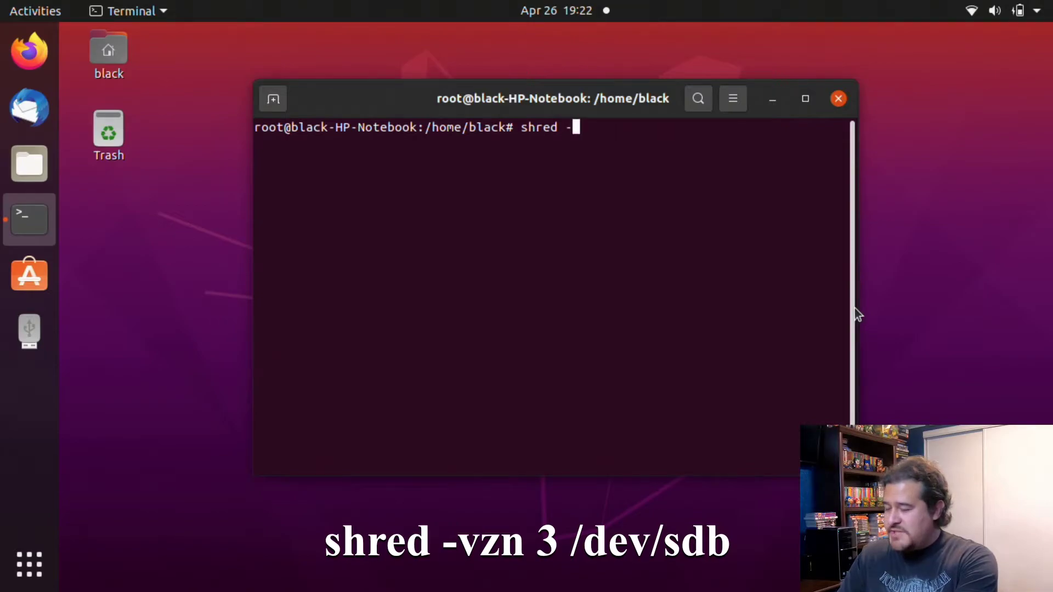
text(vzn)
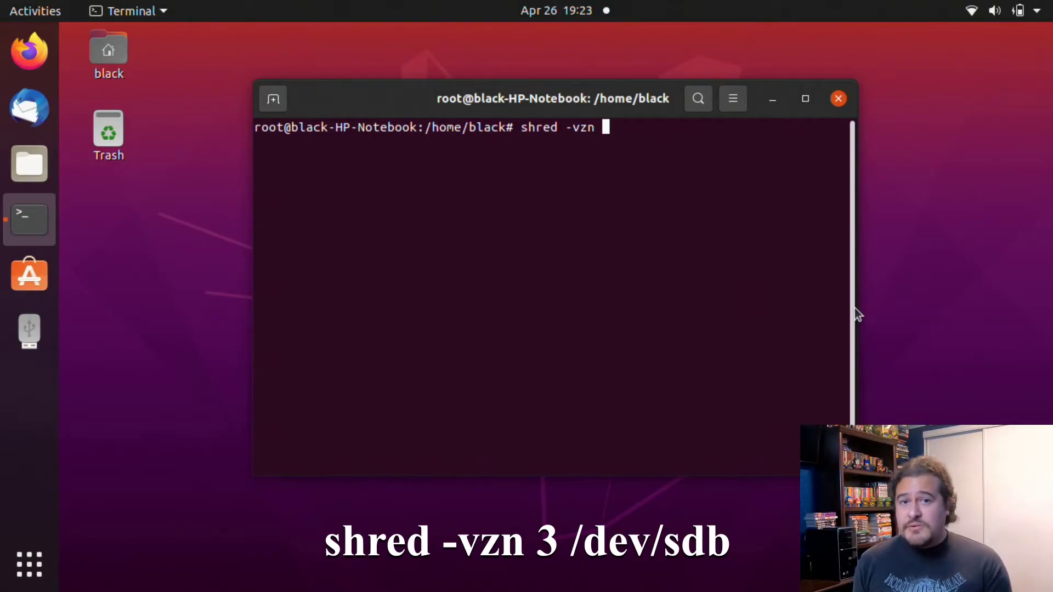
text(3)
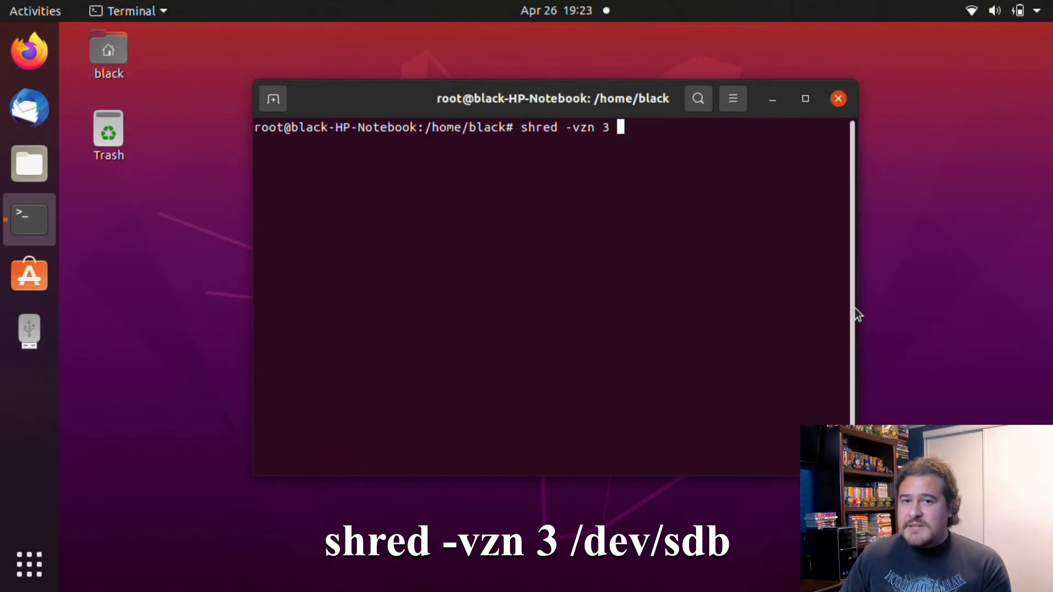
text(/)
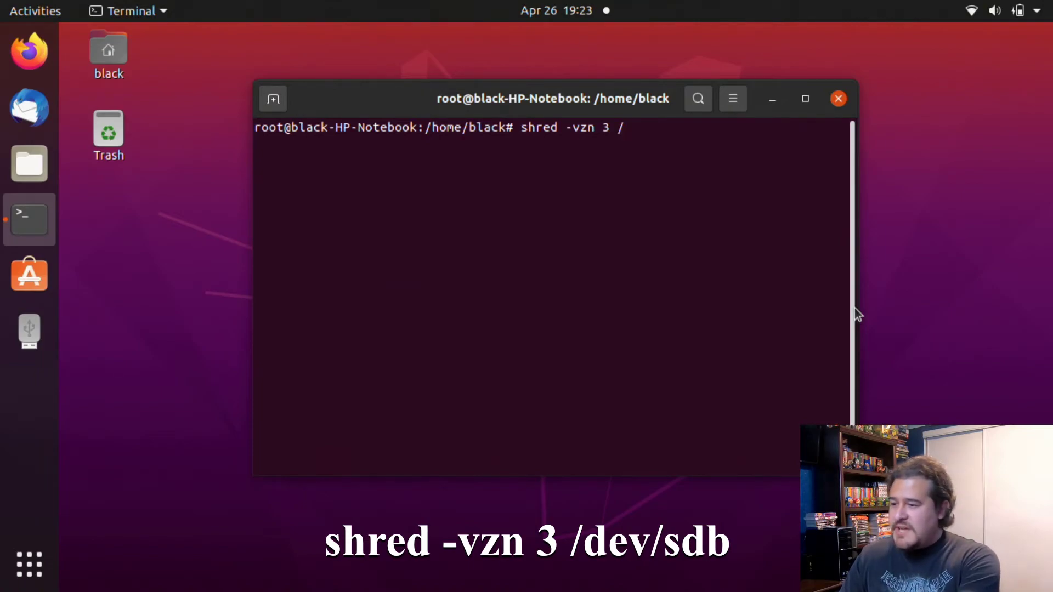
text(dev)
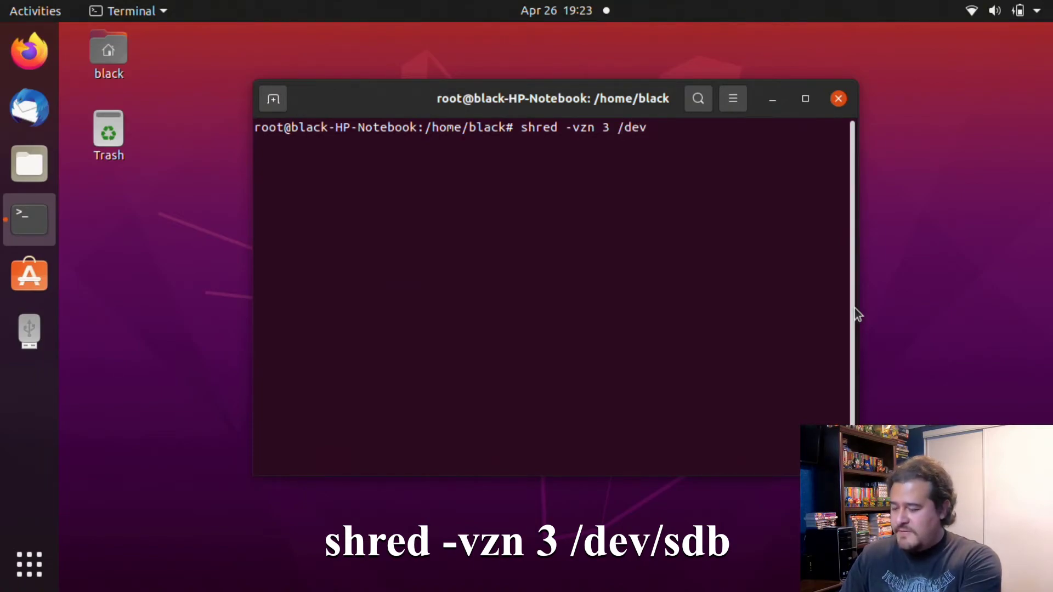
text(/d)
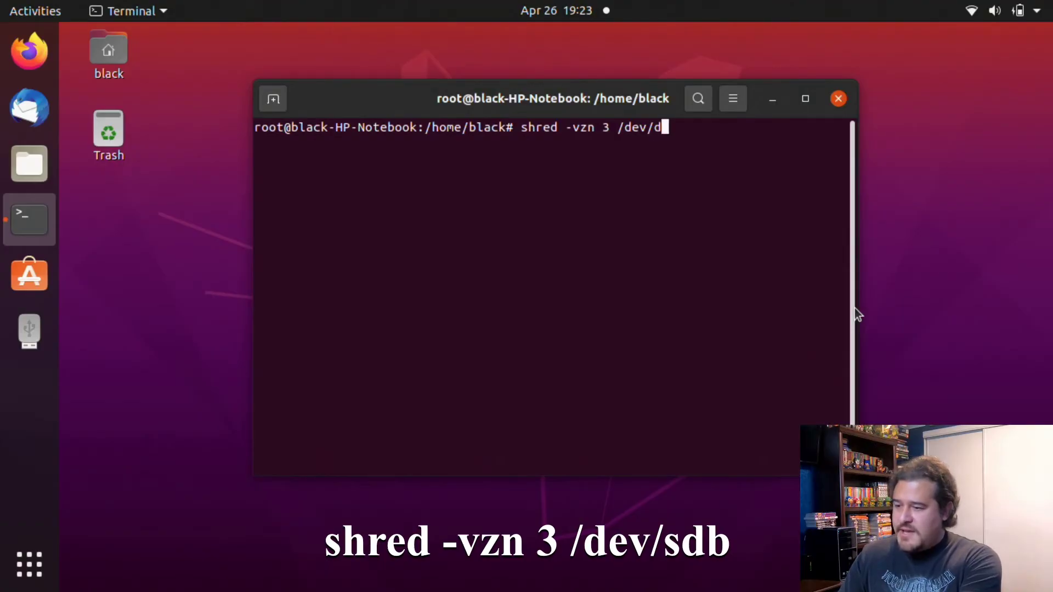
Correct a stray letter in the device path of the shred -vzn 3 /dev/sdb command
key(BackSpace)
text(sd)
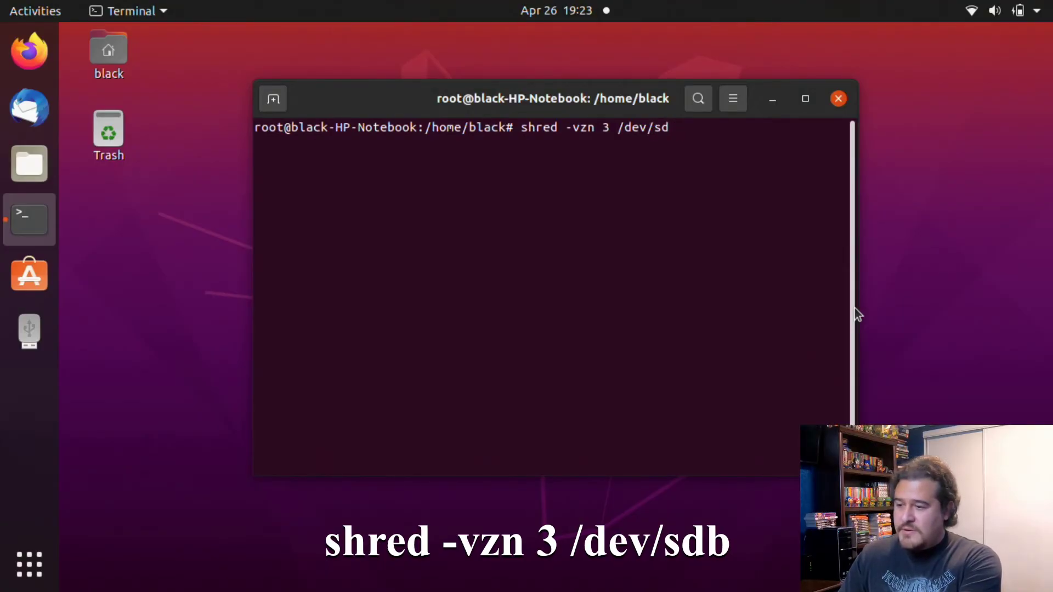
text(b)
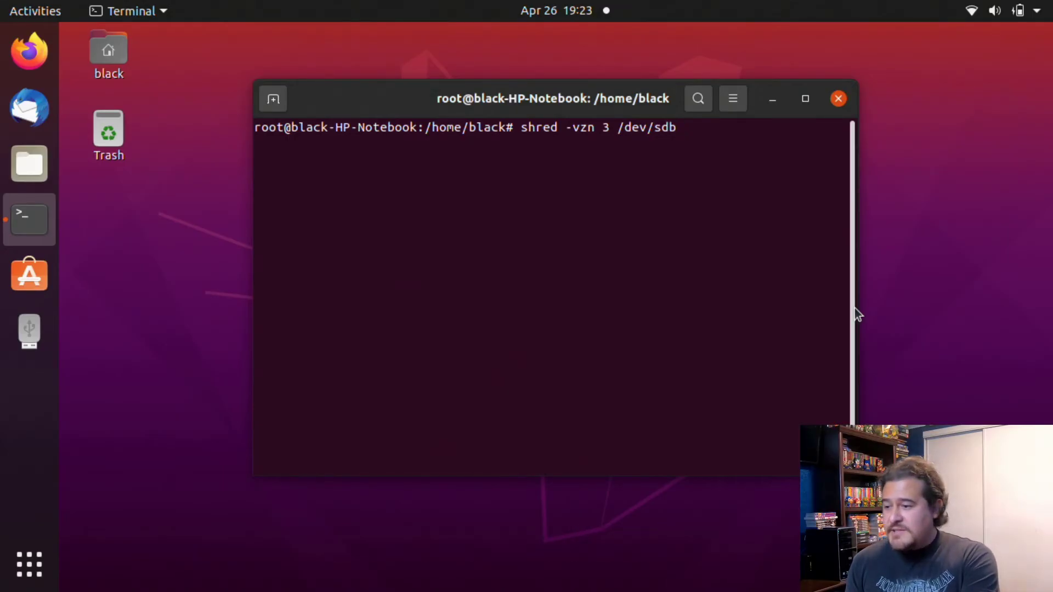
Execute shred -vzn 3 /dev/sdb and watch pass 1/4 (random) begin
key(Return)
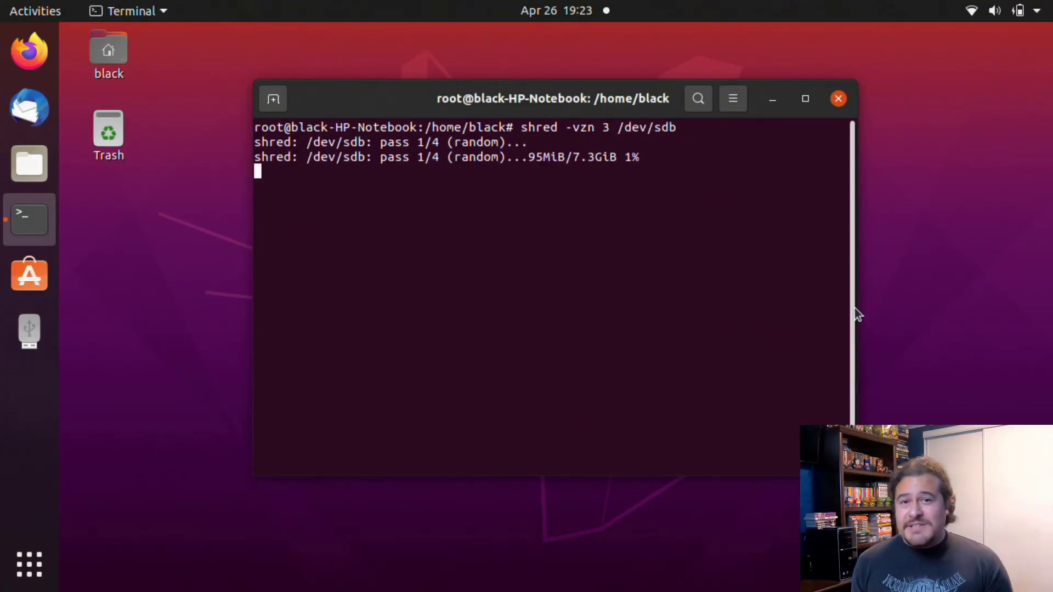